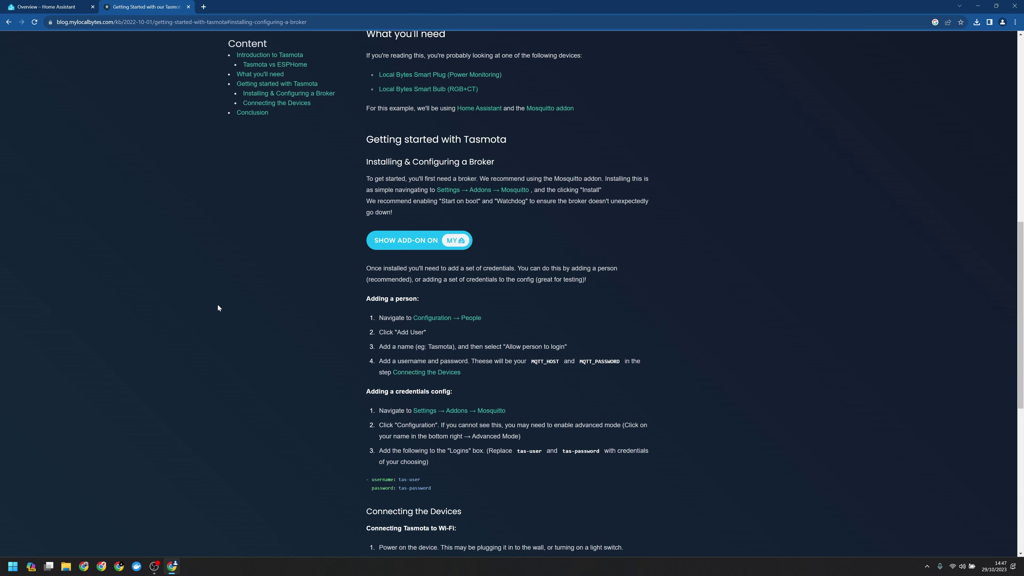
Enable Watchdog on the Mosquitto broker add-on and start it, then return to Settings
{"action": "left_click", "coordinate": [425, 240]}
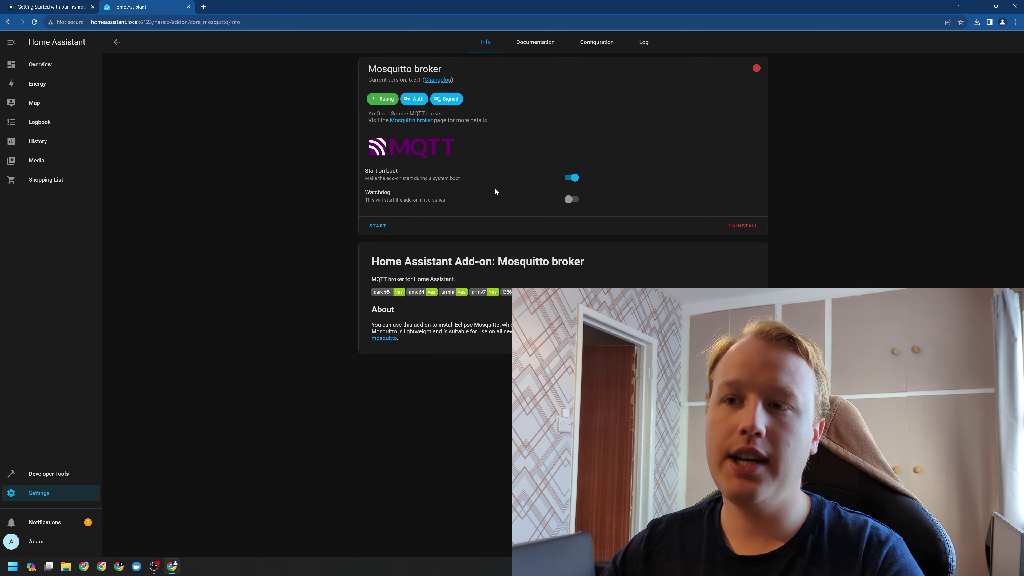
{"action": "left_click", "coordinate": [570, 199]}
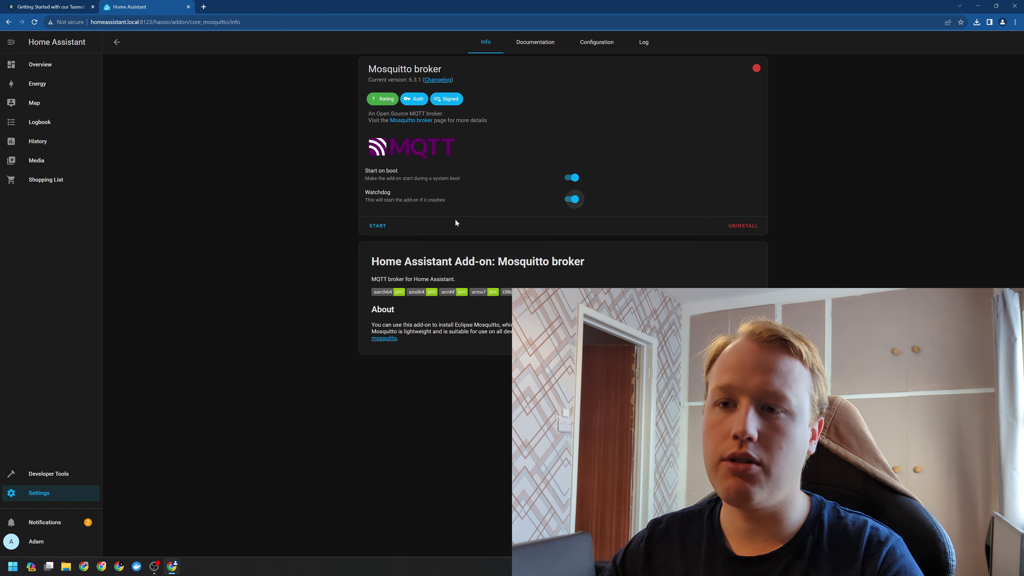
{"action": "left_click", "coordinate": [384, 228]}
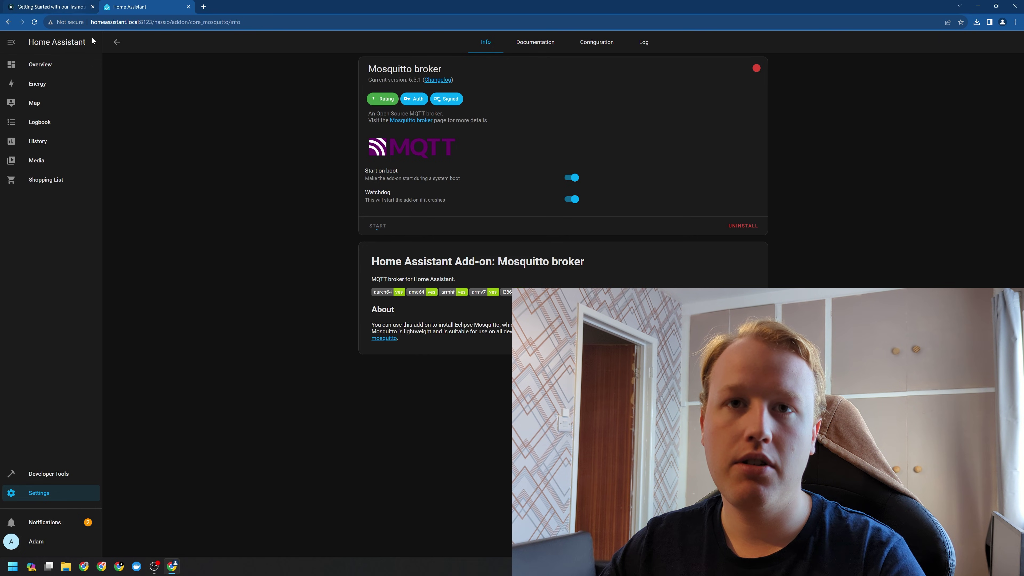
{"action": "left_click", "coordinate": [40, 492]}
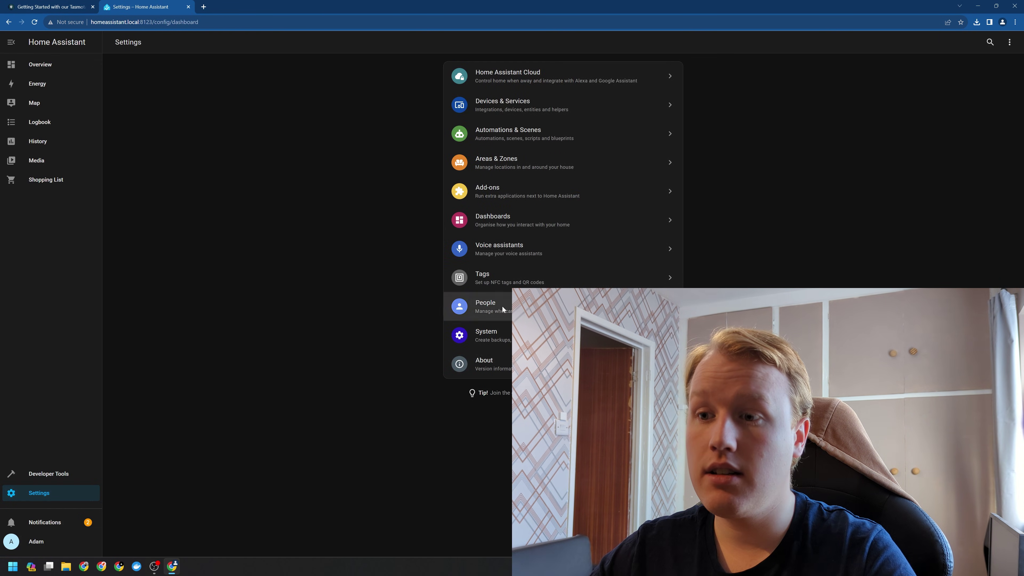
Create person 'Tasmota' with login allowed, username tasmota, a password, and local-network-only access
{"action": "left_click", "coordinate": [502, 308]}
{"action": "left_click", "coordinate": [979, 542]}
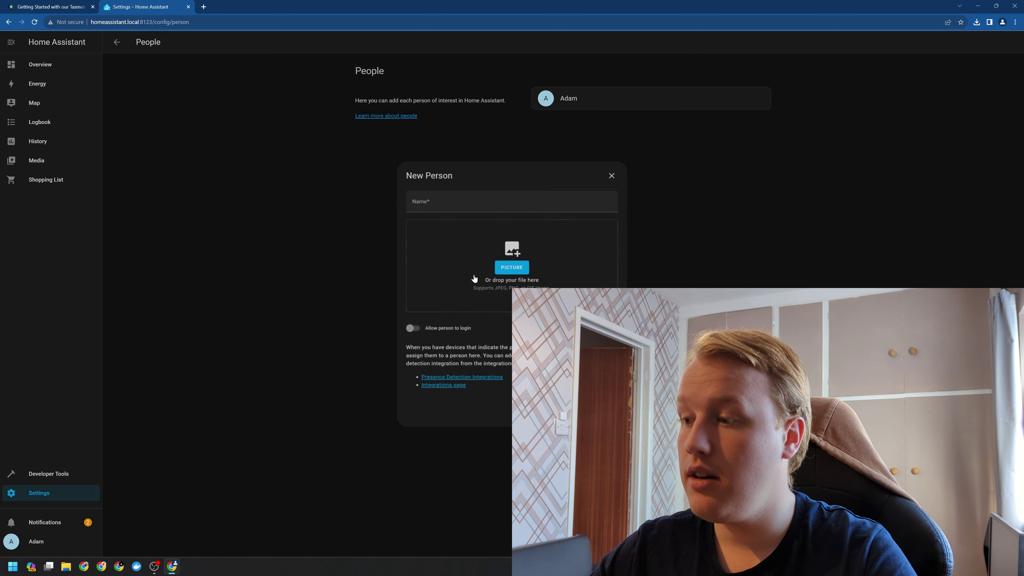
{"action": "type", "text": "Tasmota"}
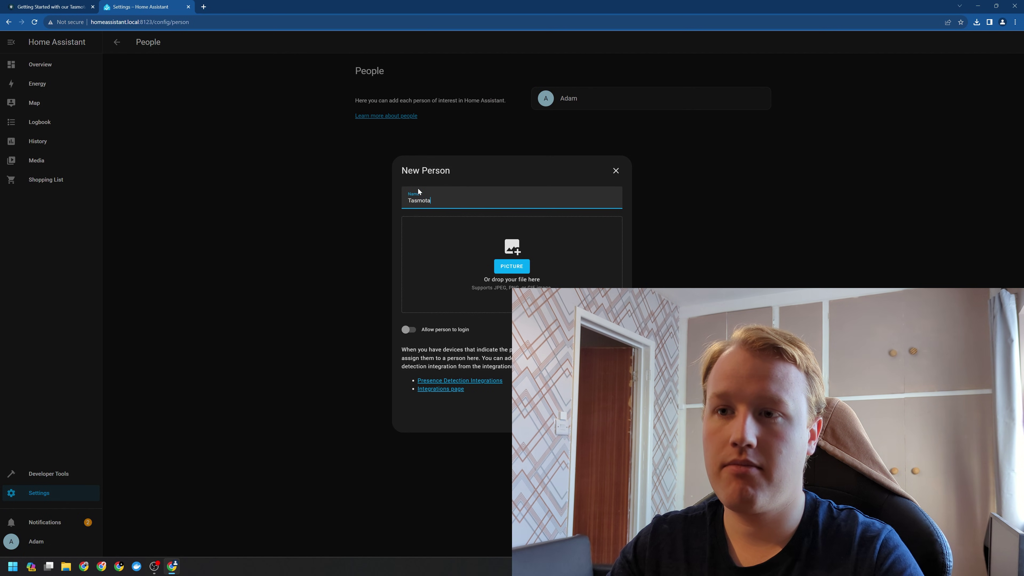
{"action": "left_click", "coordinate": [408, 329]}
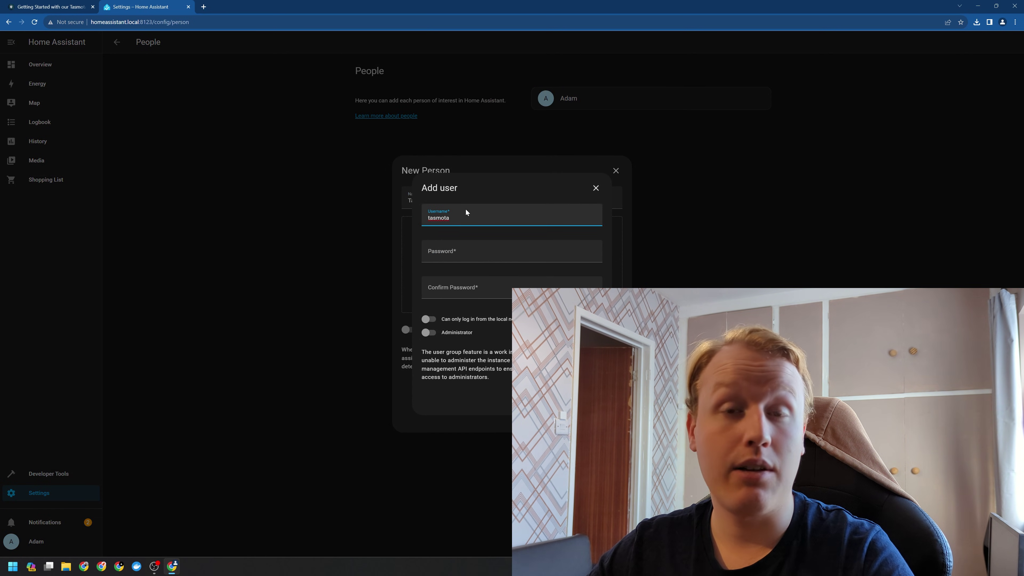
{"action": "left_click", "coordinate": [455, 250]}
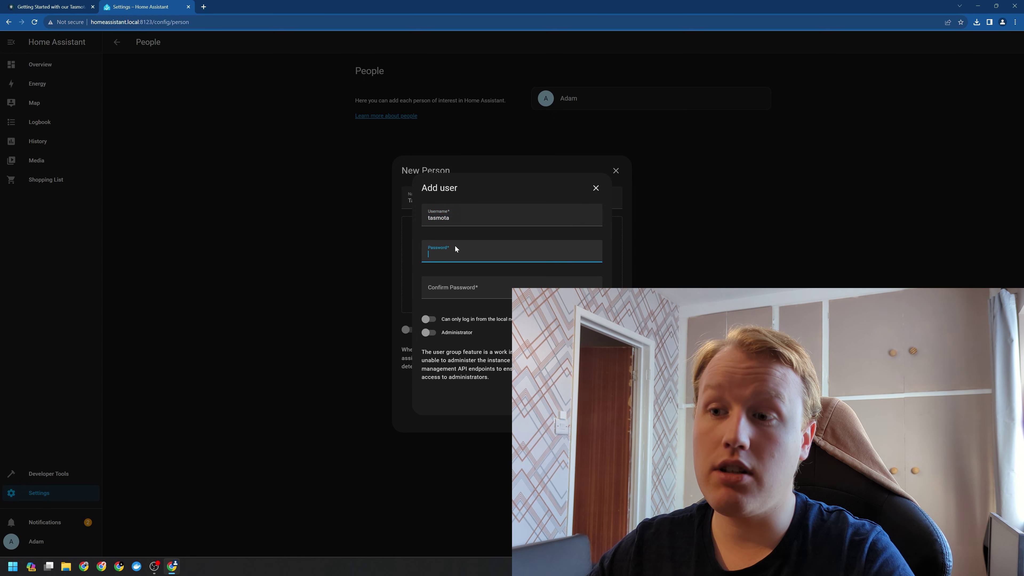
{"action": "type", "text": "tasmota"}
{"action": "key", "text": "Tab"}
{"action": "type", "text": "tasmo"}
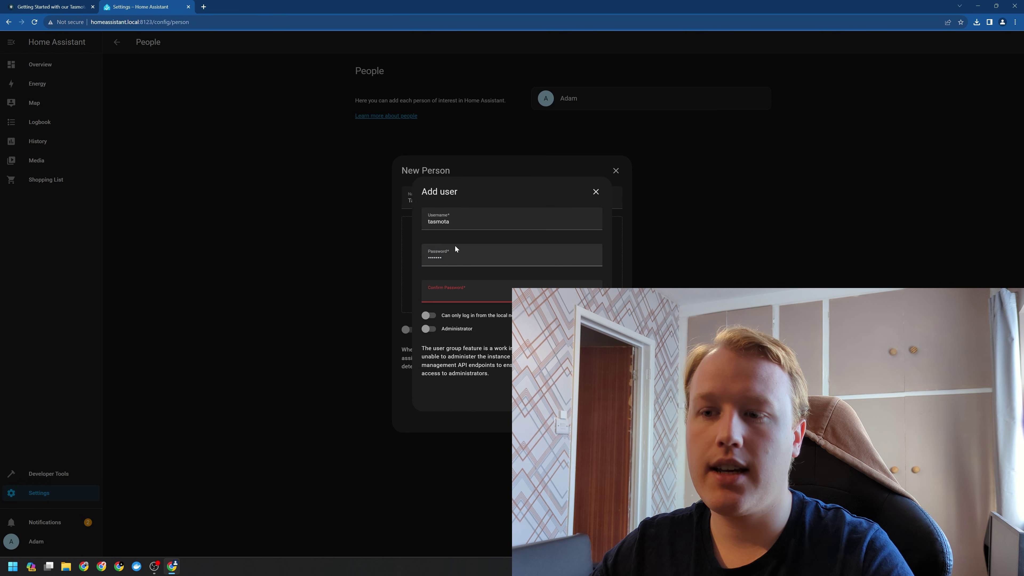
{"action": "type", "text": "ta"}
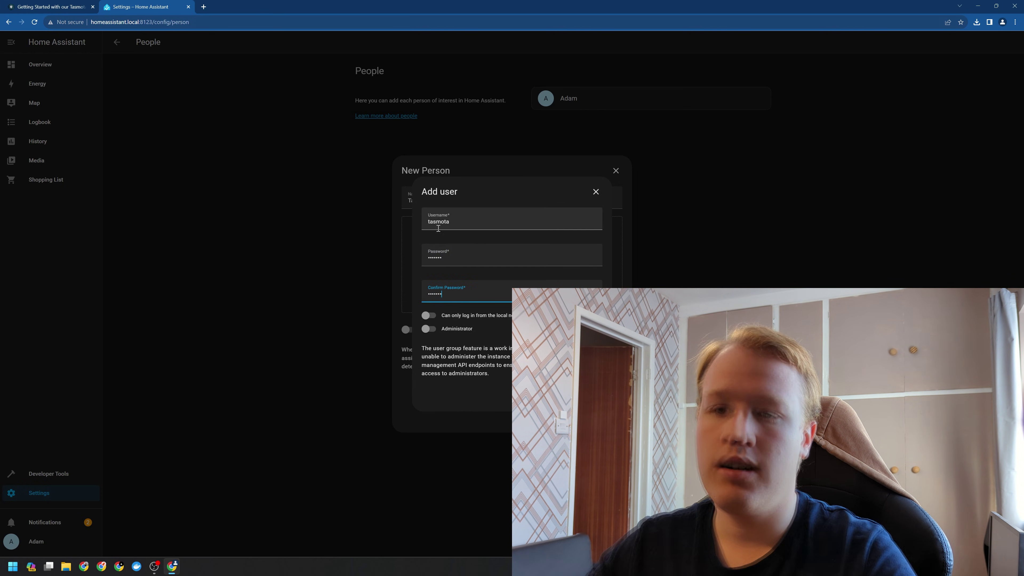
{"action": "left_click", "coordinate": [425, 316]}
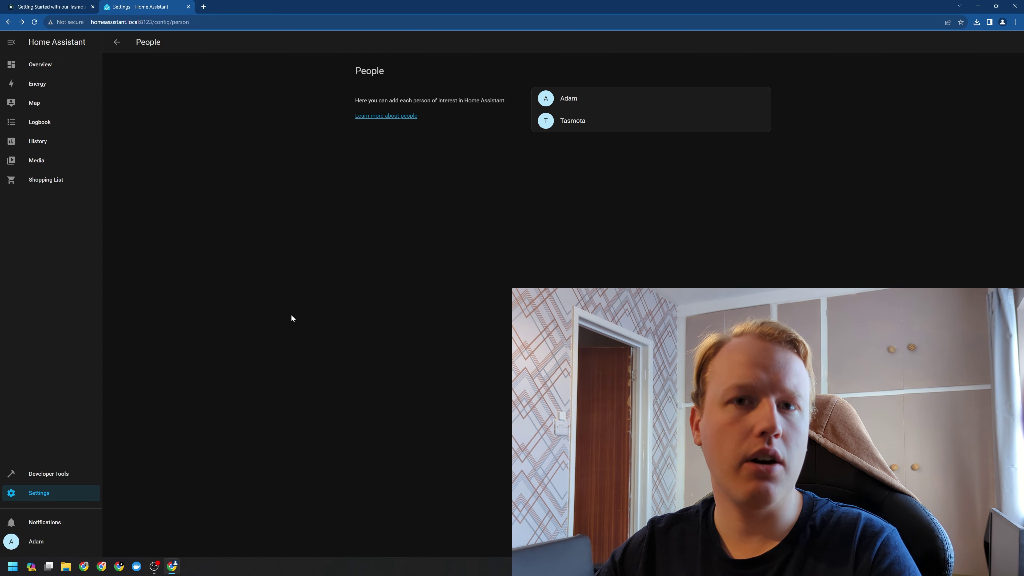
Configure the discovered MQTT integration in Devices & Services, connecting it to the Mosquitto broker add-on
{"action": "left_click", "coordinate": [39, 492]}
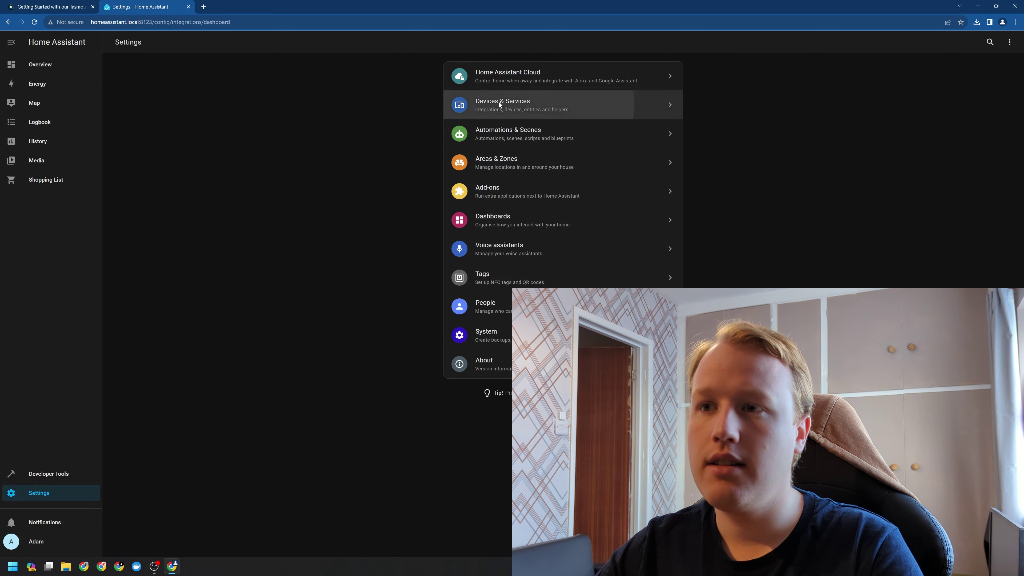
{"action": "left_click", "coordinate": [498, 102]}
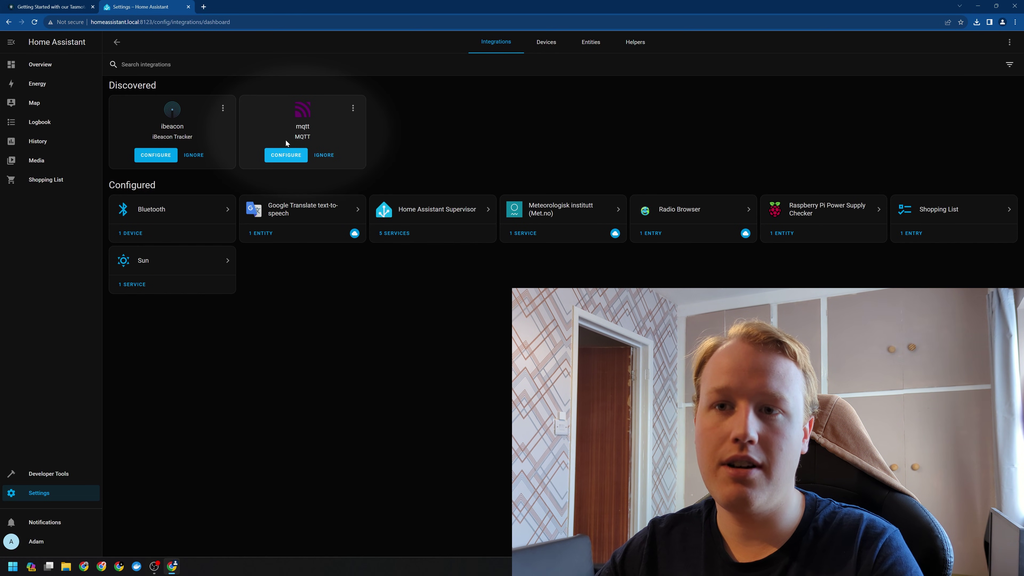
{"action": "left_click", "coordinate": [286, 155]}
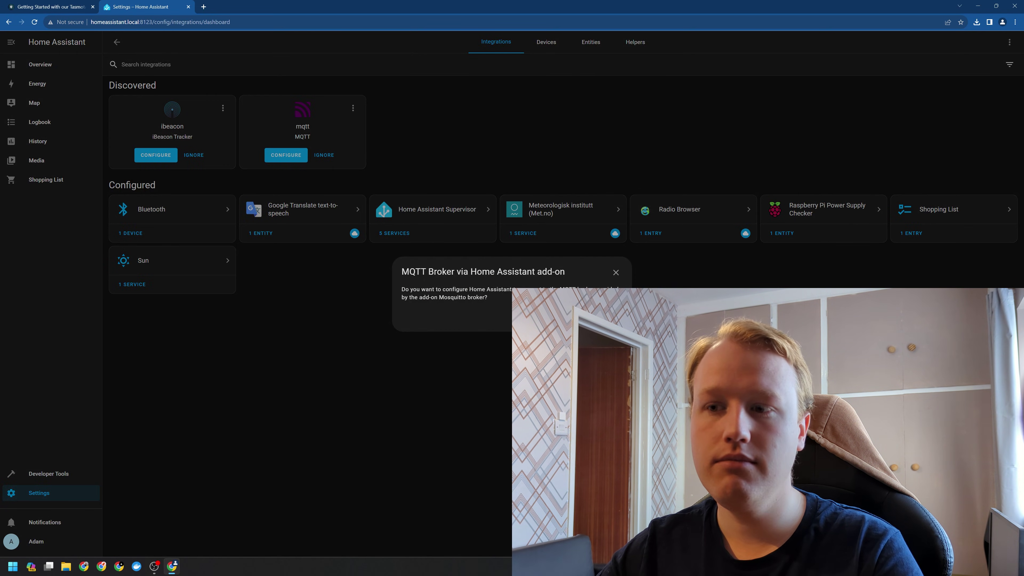
{"action": "left_click", "coordinate": [613, 323]}
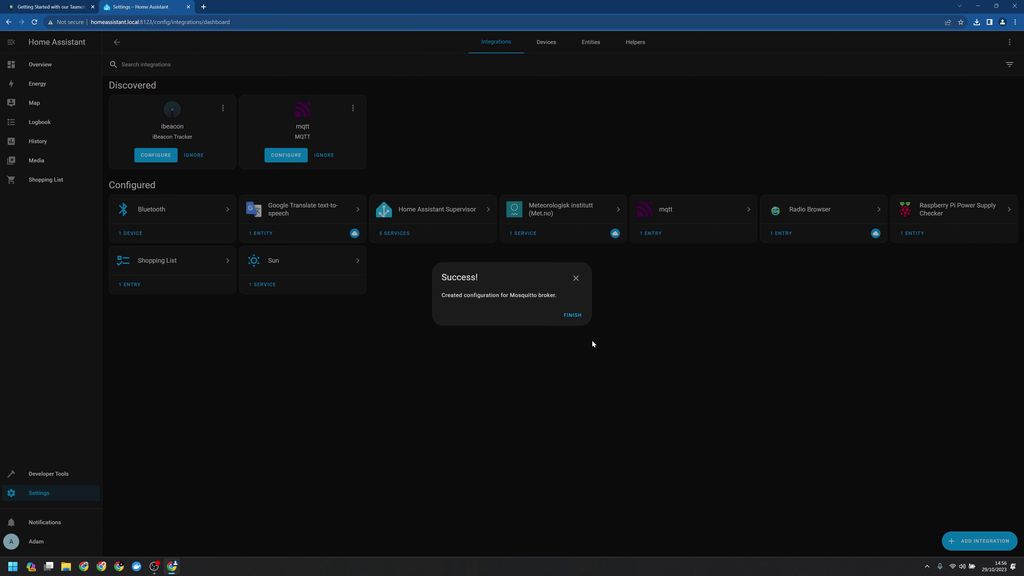
{"action": "left_click", "coordinate": [590, 331]}
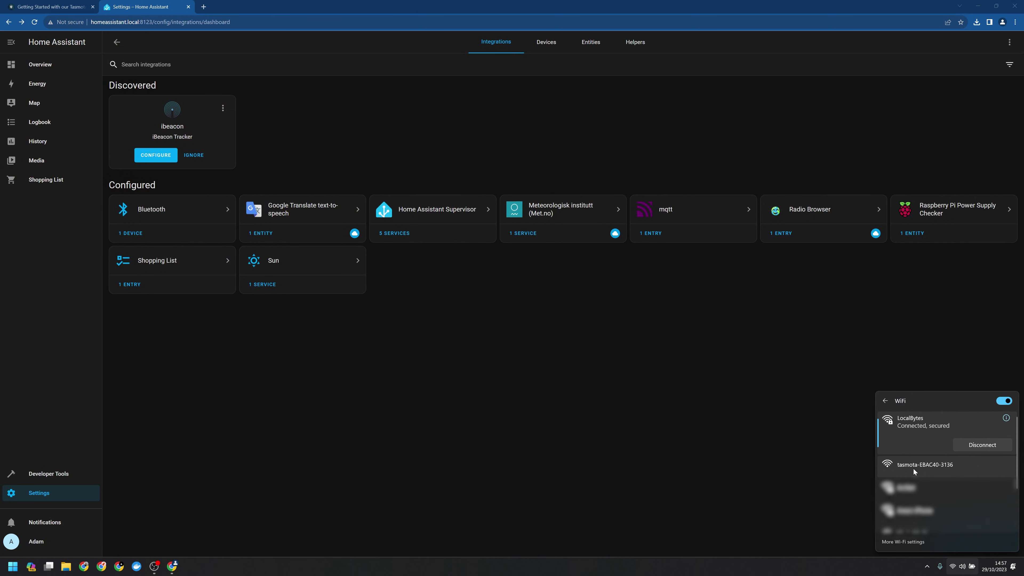
Join the tasmota-EBAC40-3136 hotspot and bring up the 192.168.4.1 setup page
{"action": "left_click", "coordinate": [913, 469]}
{"action": "key", "text": "Return"}
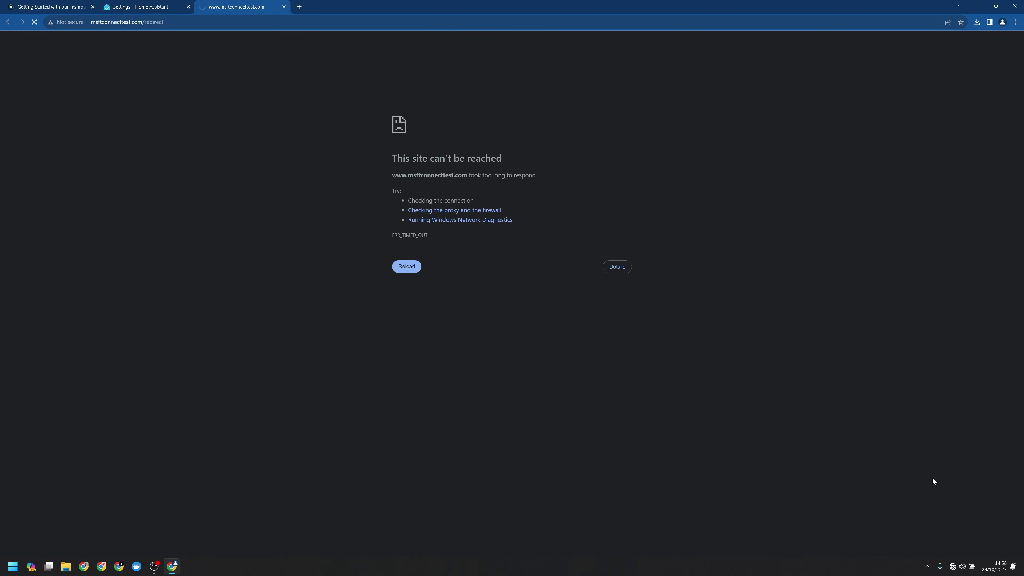
{"action": "left_click", "coordinate": [109, 22]}
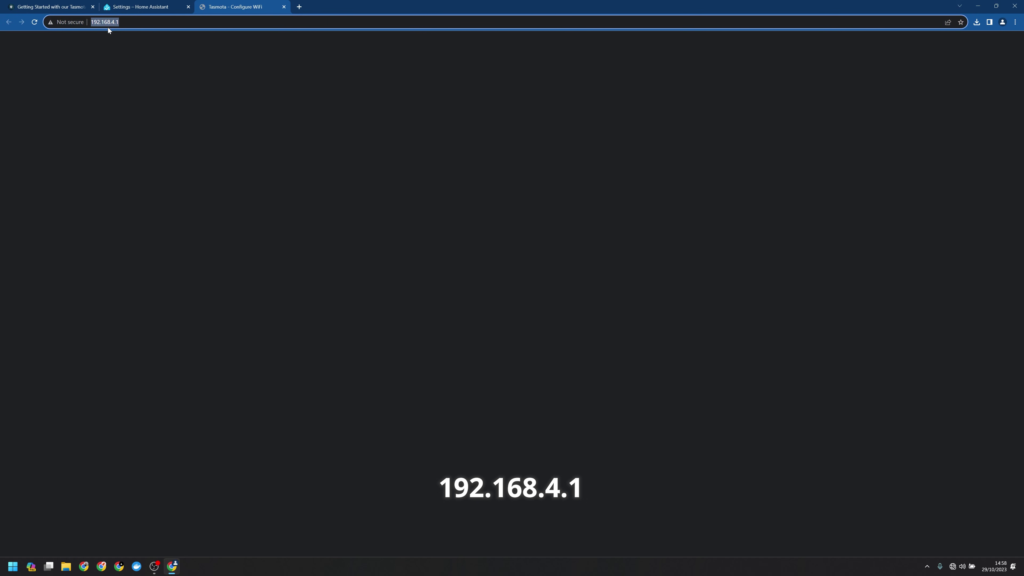
Select LocalBytes as the plug's Wi‑Fi network, enter its password and save
{"action": "left_click", "coordinate": [171, 89]}
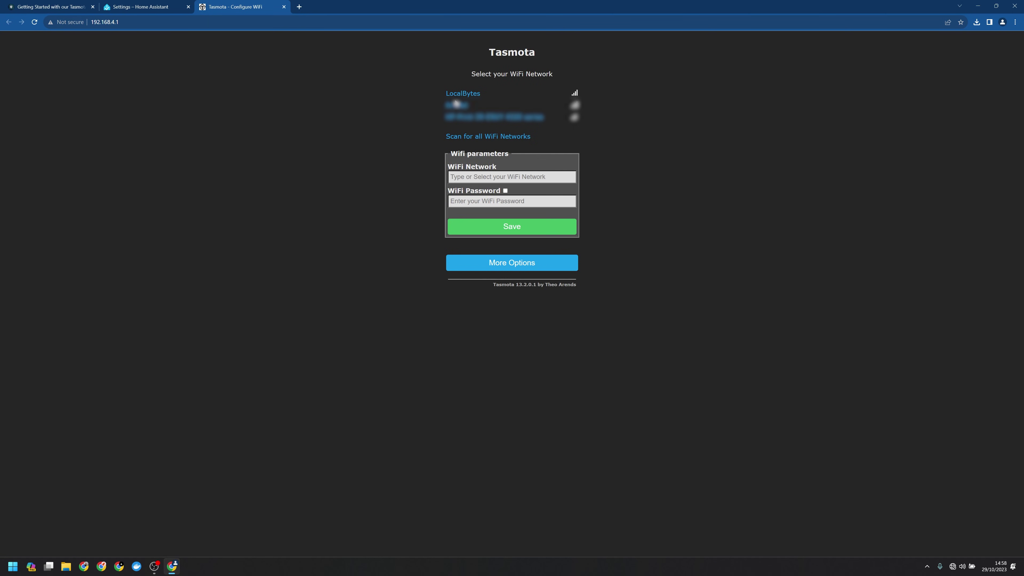
{"action": "left_click", "coordinate": [465, 94]}
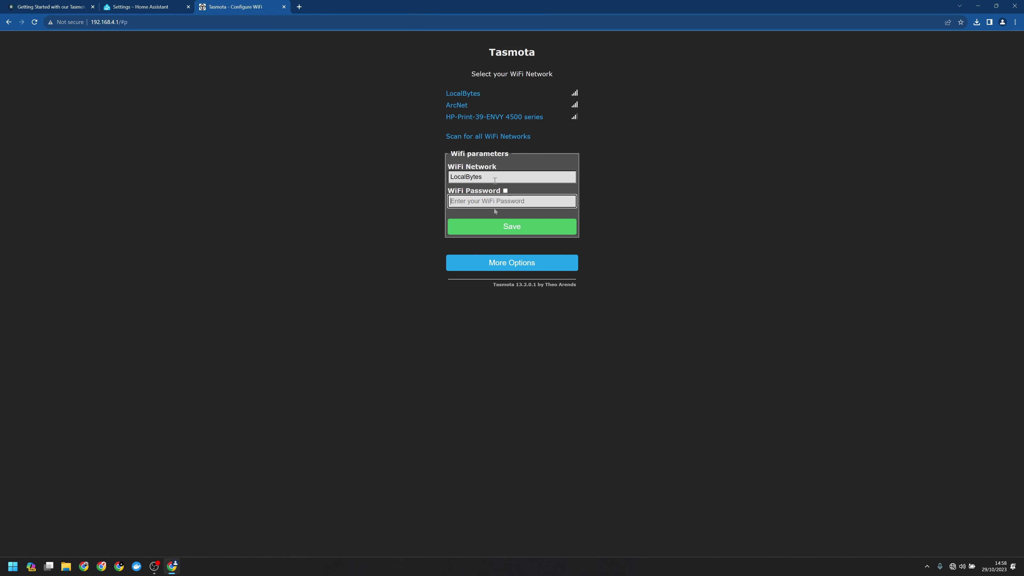
{"action": "type", "text": "•••••"}
{"action": "key", "text": "Return"}
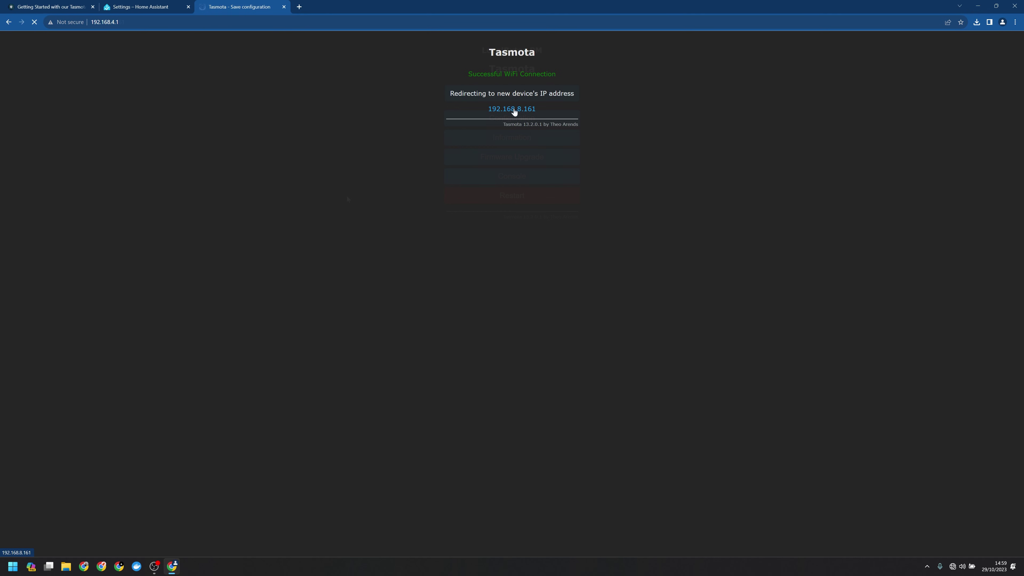
Open the plug at 192.168.8.161, toggle it off, and open its Configuration menu
{"action": "left_click", "coordinate": [514, 112]}
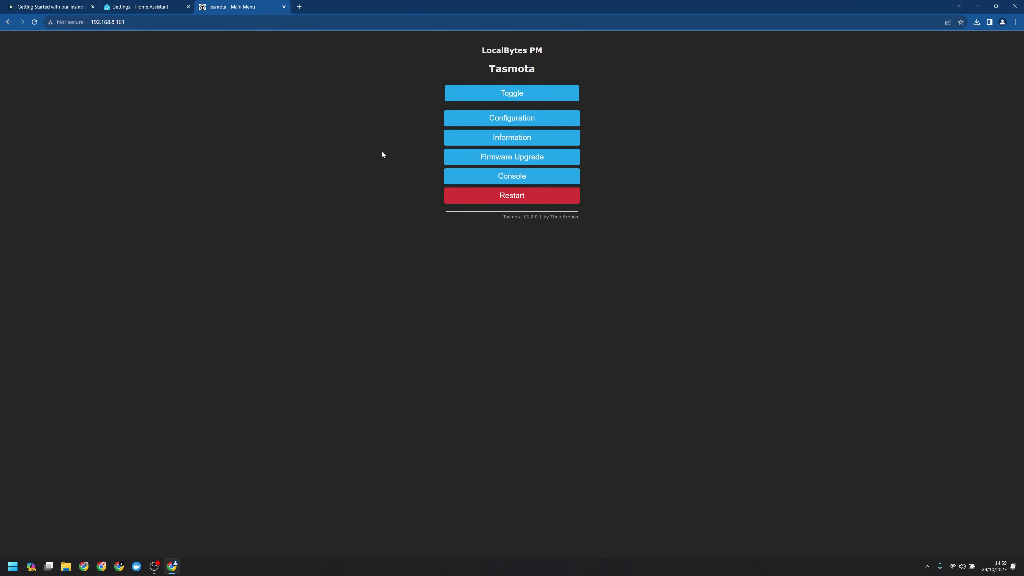
{"action": "left_click", "coordinate": [547, 96]}
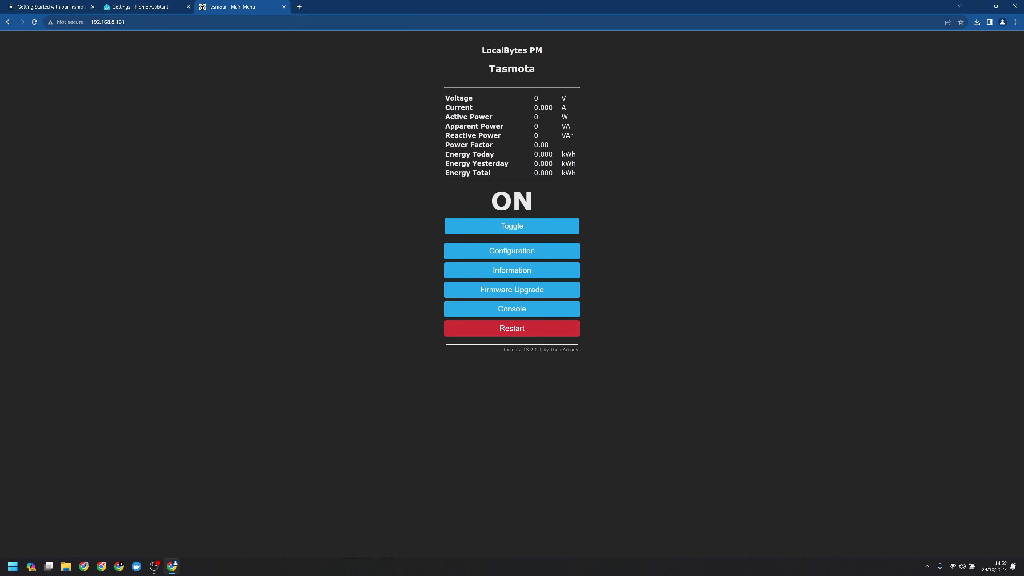
{"action": "left_click", "coordinate": [514, 228]}
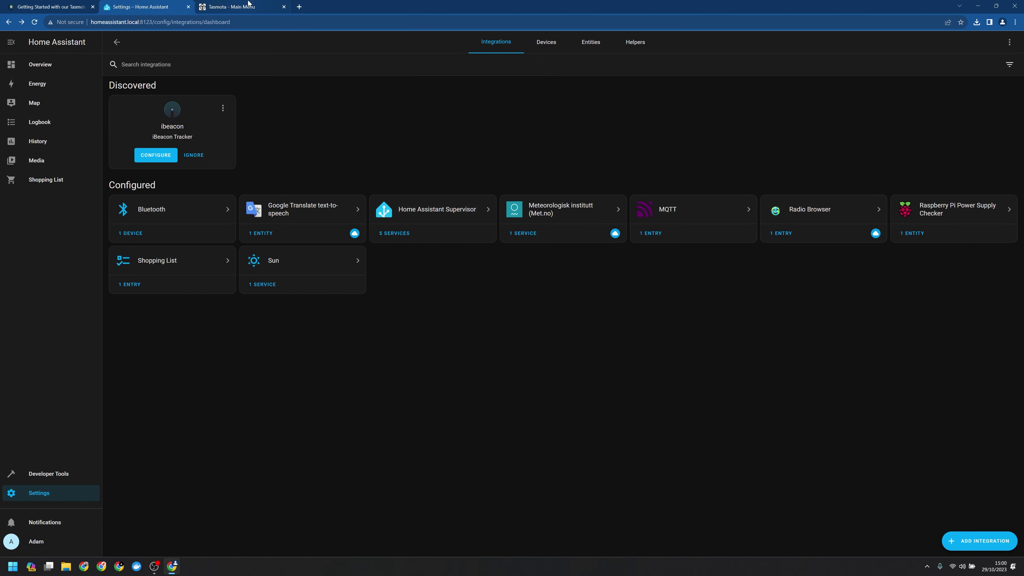
{"action": "left_click", "coordinate": [247, 10]}
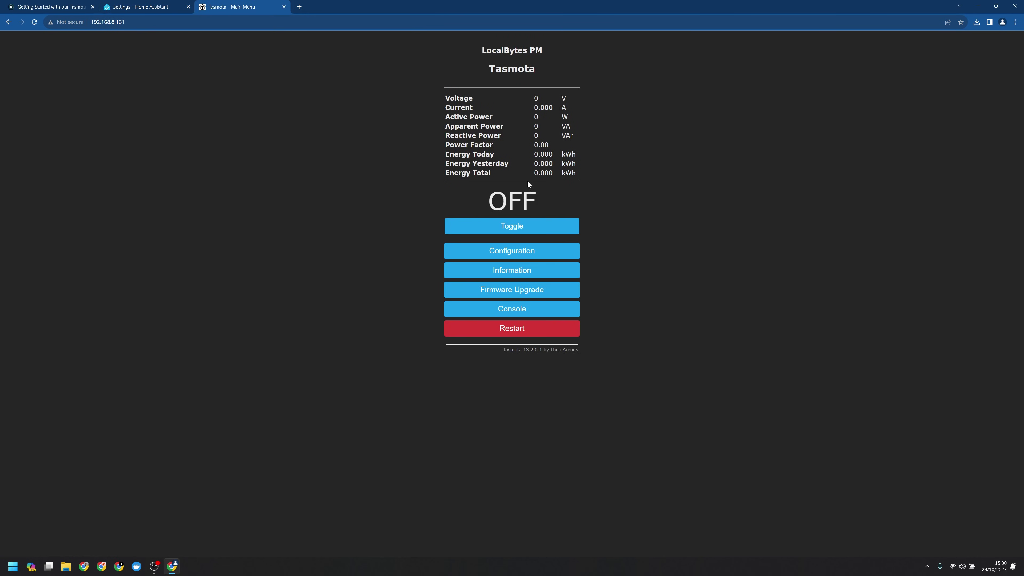
{"action": "left_click", "coordinate": [529, 255]}
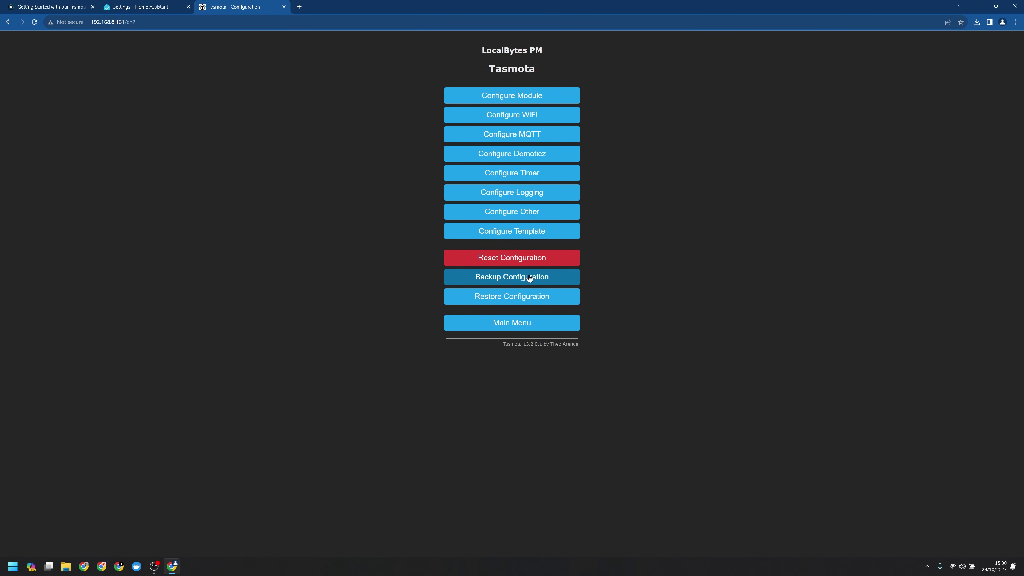
In Configure Other, set Device Name 'Livingroom Lamp' and Friendly Name 1 'Livingroom Lamp Plug 1', then save
{"action": "left_click", "coordinate": [507, 216]}
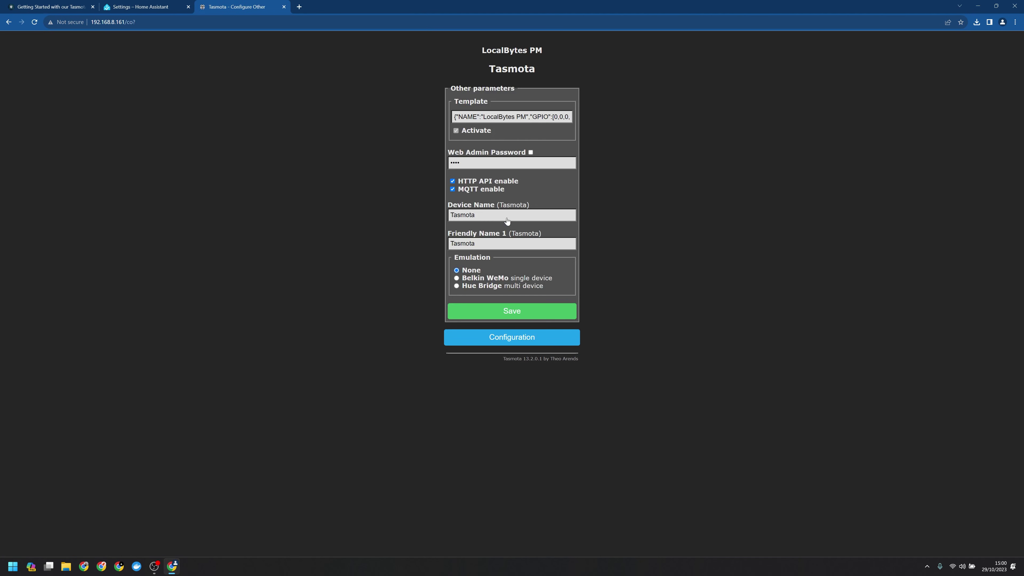
{"action": "double_click", "coordinate": [503, 217]}
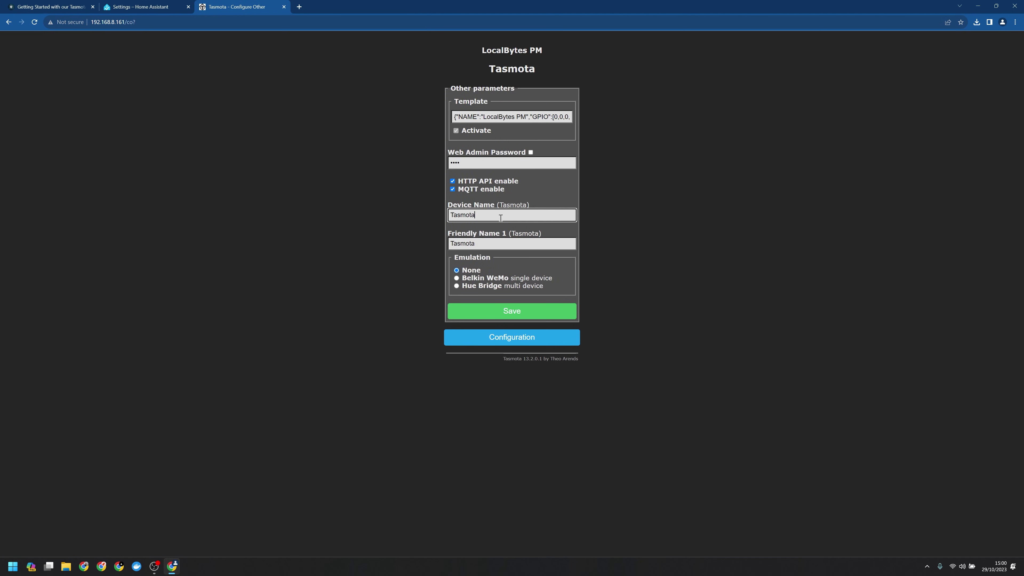
{"action": "type", "text": "Livingroom Lampo"}
{"action": "key", "text": "BackSpace"}
{"action": "key", "text": "Tab"}
{"action": "type", "text": "Livingroom"}
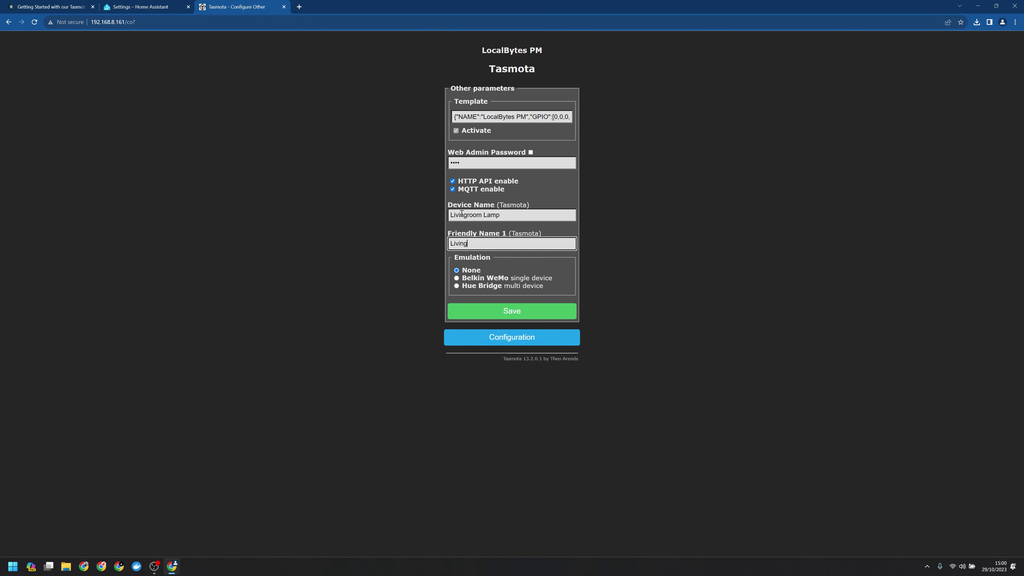
{"action": "type", "text": " Lampo"}
{"action": "left_click_drag", "start_coordinate": [500, 213], "coordinate": [425, 217]}
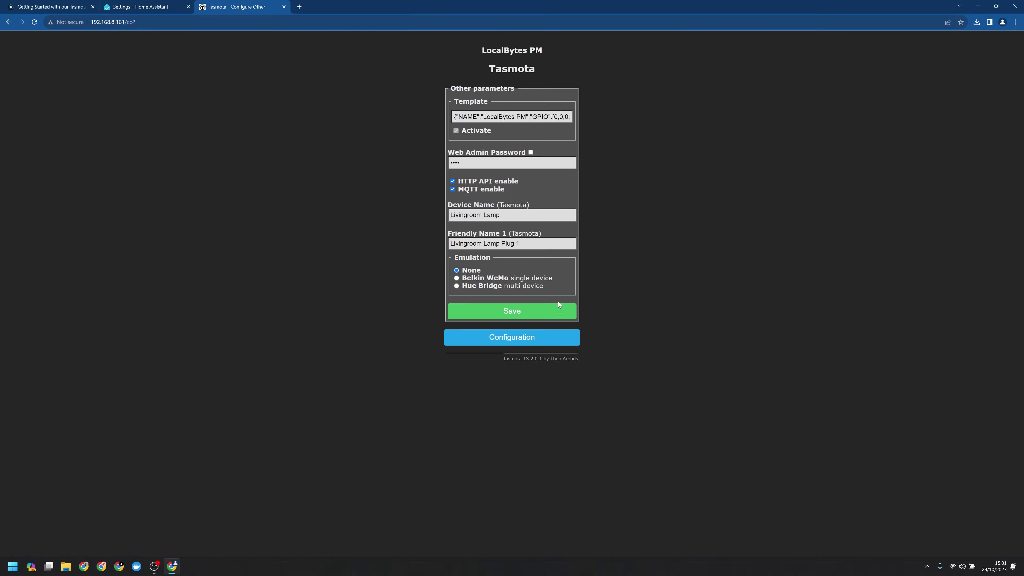
{"action": "left_click", "coordinate": [508, 317]}
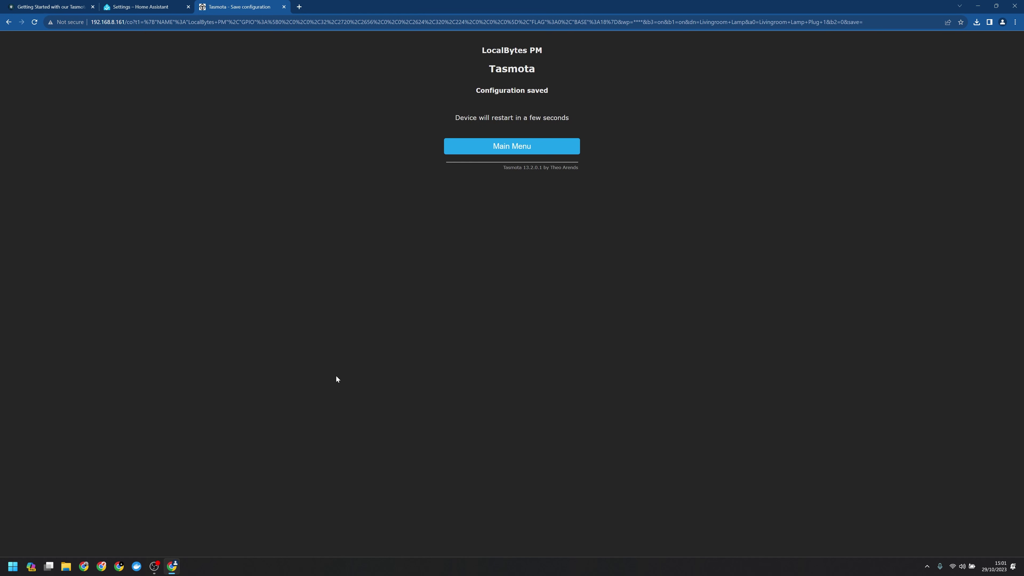
{"action": "left_click_drag", "start_coordinate": [468, 72], "coordinate": [569, 75]}
{"action": "left_click", "coordinate": [531, 80]}
{"action": "left_click", "coordinate": [498, 258]}
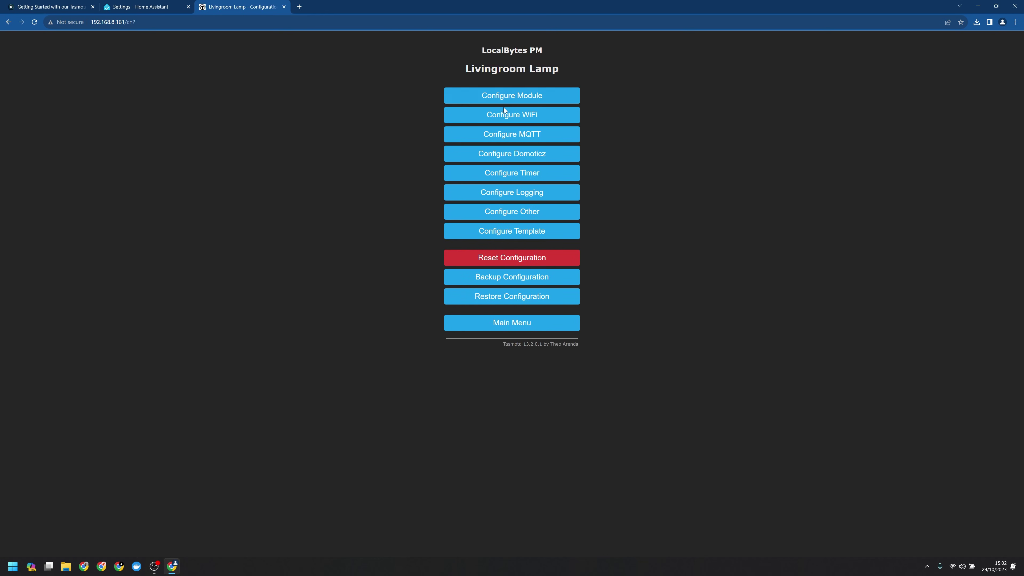
Set the plug's MQTT host to homeassistant.local, user tasmota with its password, and save
{"action": "left_click", "coordinate": [500, 135]}
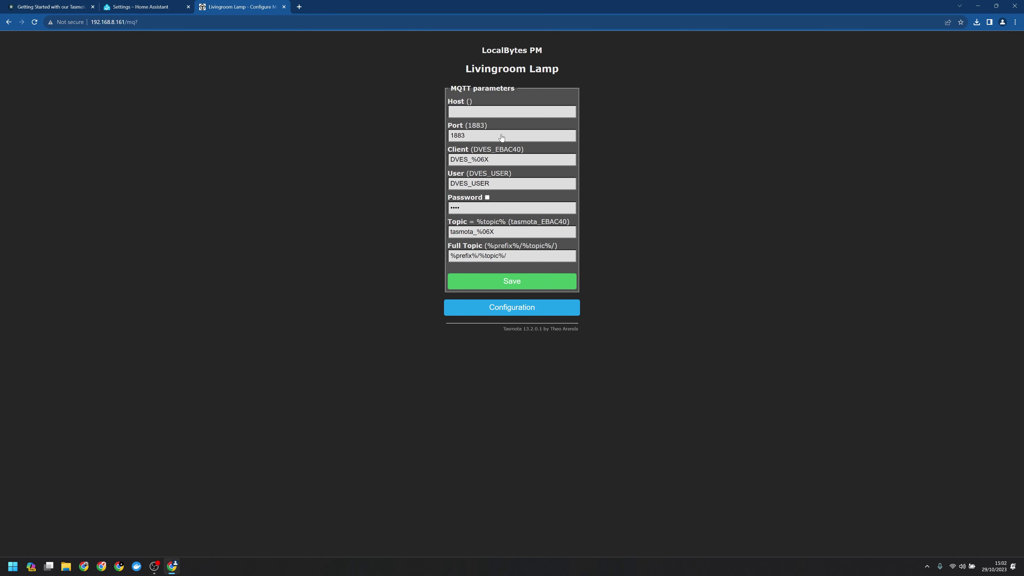
{"action": "double_click", "coordinate": [453, 135]}
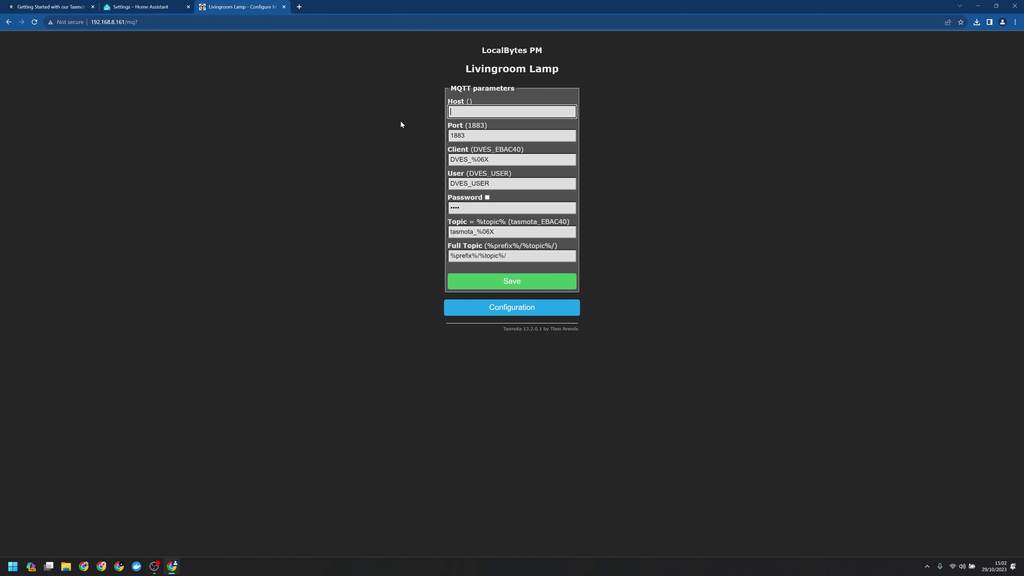
{"action": "type", "text": "homeassistant.local"}
{"action": "left_click_drag", "start_coordinate": [497, 186], "coordinate": [439, 184]}
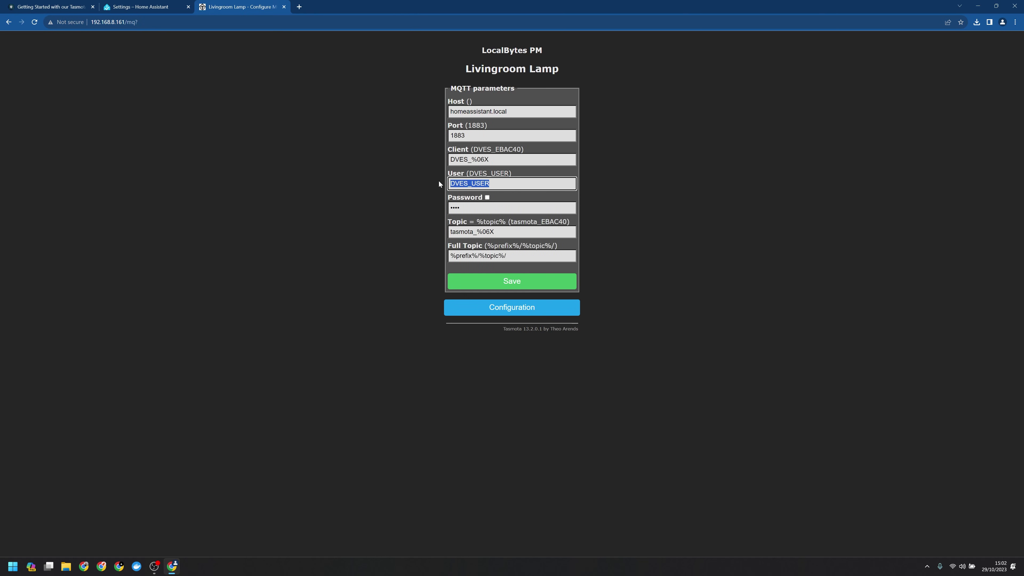
{"action": "type", "text": "tasmota"}
{"action": "key", "text": "Tab"}
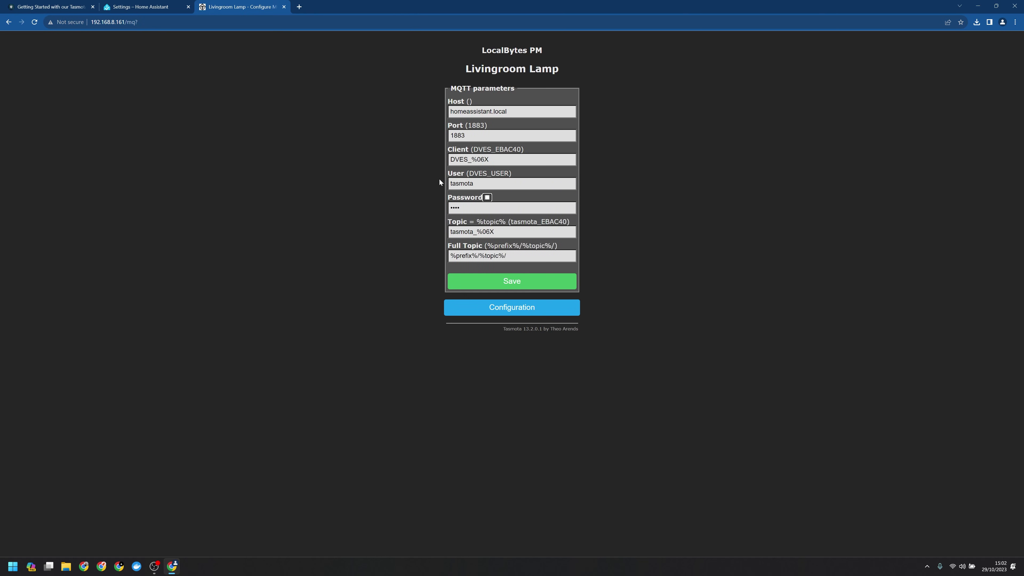
{"action": "type", "text": "t"}
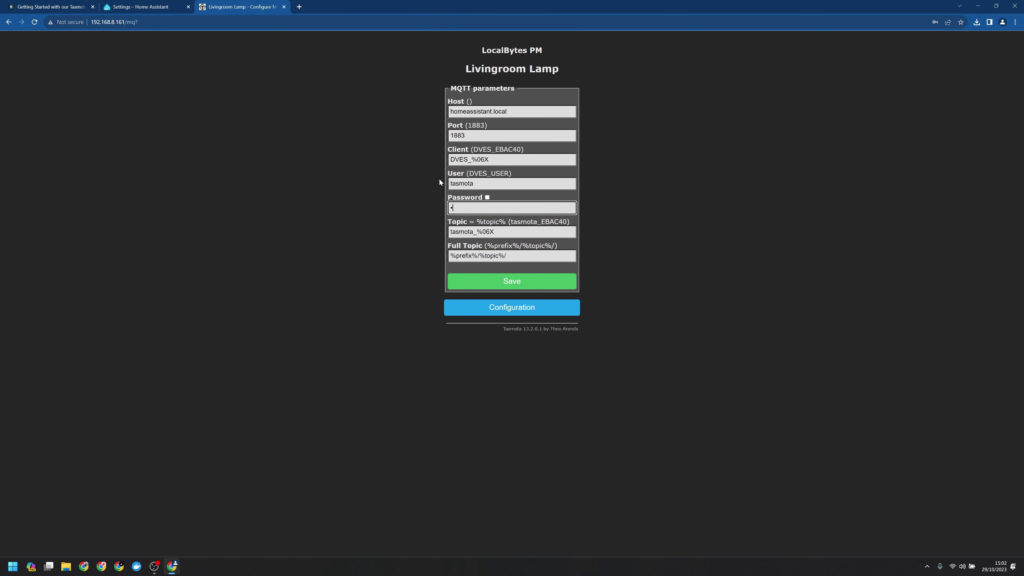
{"action": "type", "text": "asmota"}
{"action": "left_click", "coordinate": [508, 282]}
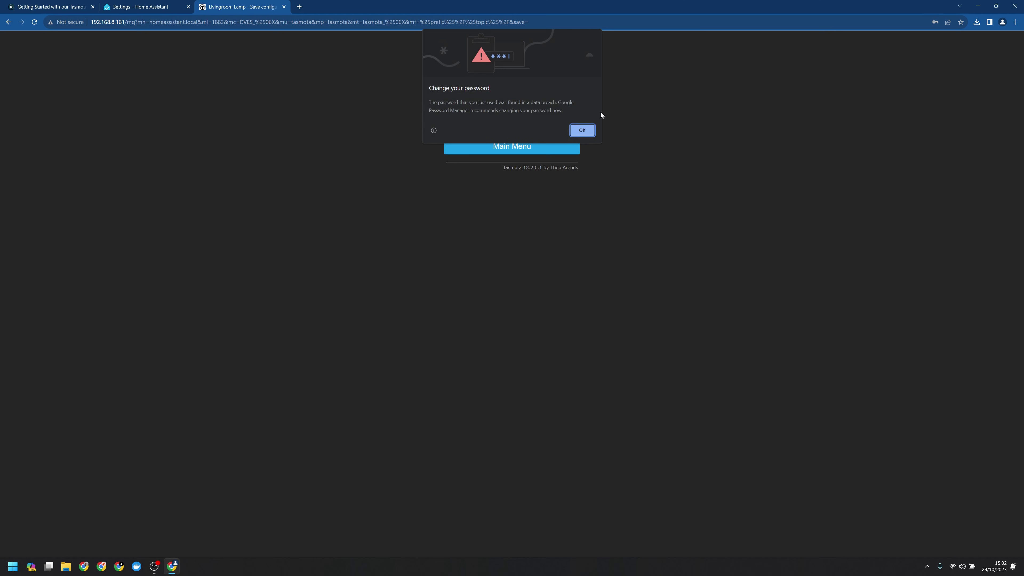
{"action": "key", "text": "ctrl+shift+Tab"}
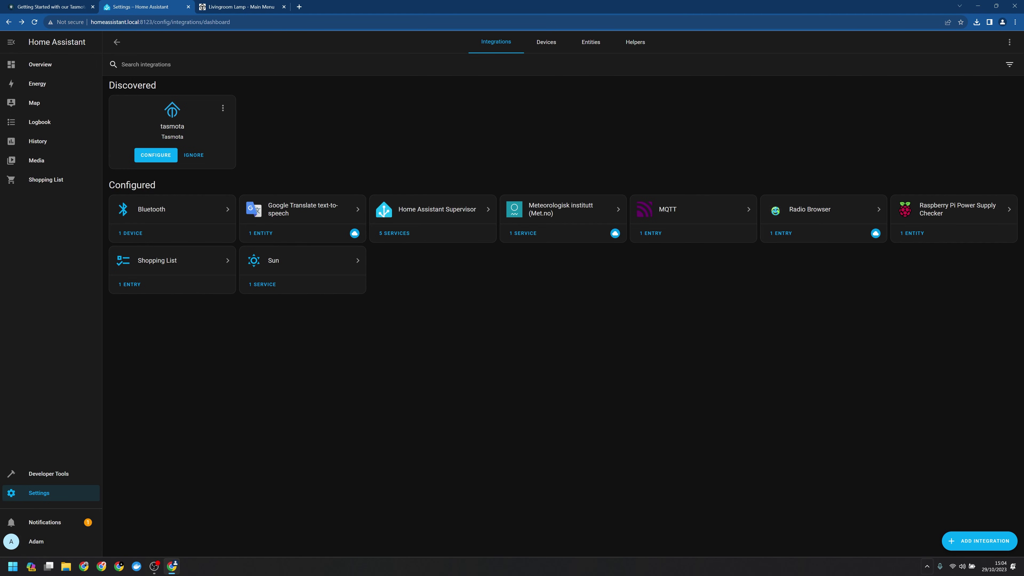
Add the Tasmota integration by searching 'tas' and submitting its setup
{"action": "left_click", "coordinate": [969, 539]}
{"action": "type", "text": "tas"}
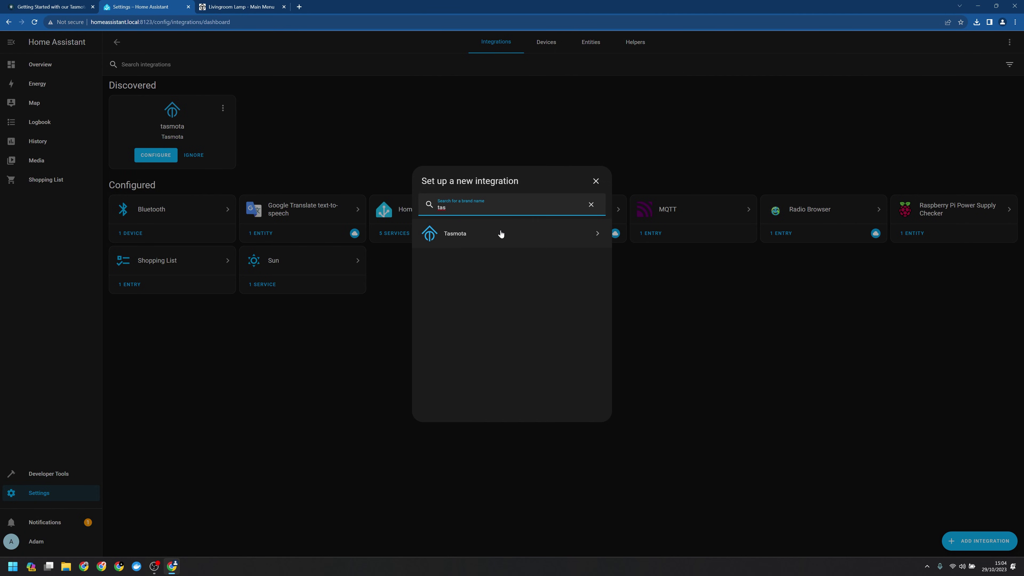
{"action": "left_click", "coordinate": [501, 233]}
{"action": "left_click", "coordinate": [517, 217]}
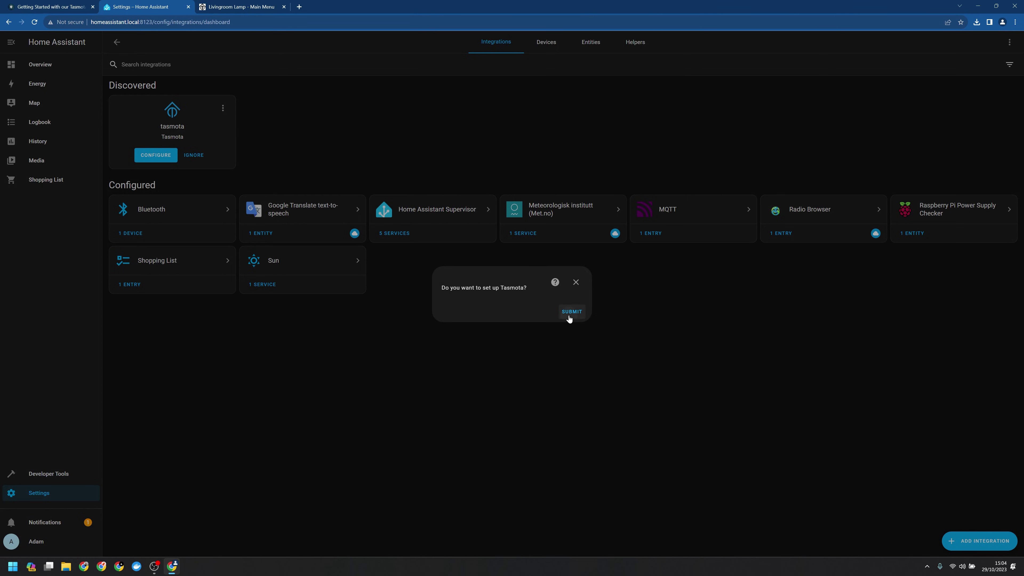
{"action": "left_click", "coordinate": [569, 317]}
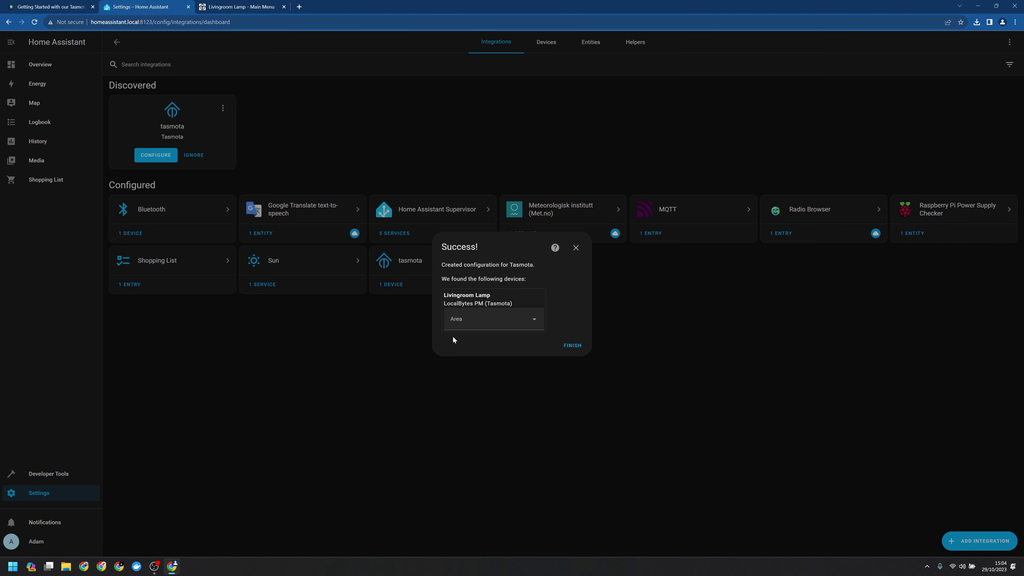
Assign the discovered Livingroom Lamp to the Living Room area and finish setup
{"action": "left_click", "coordinate": [506, 325]}
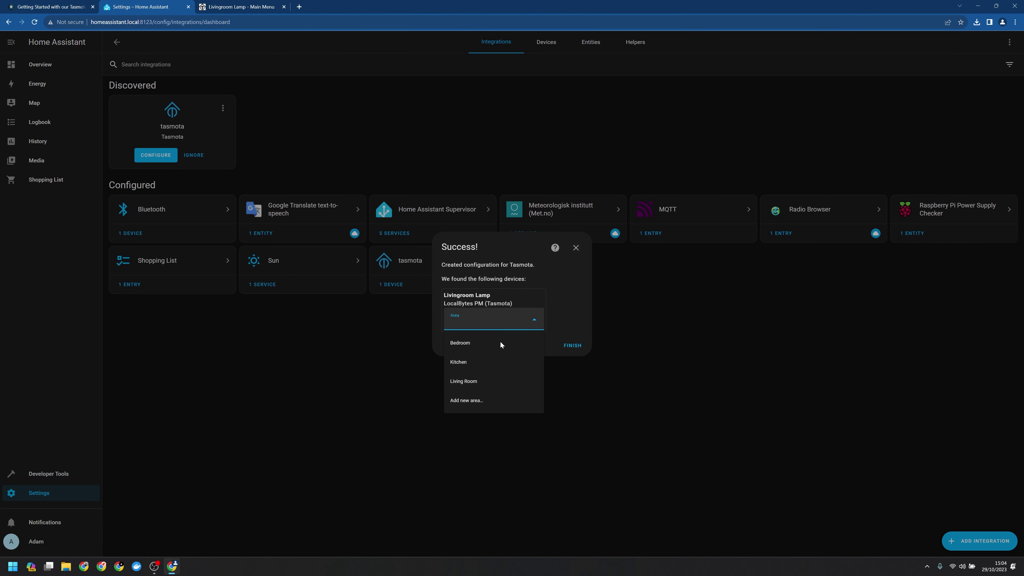
{"action": "left_click", "coordinate": [467, 386]}
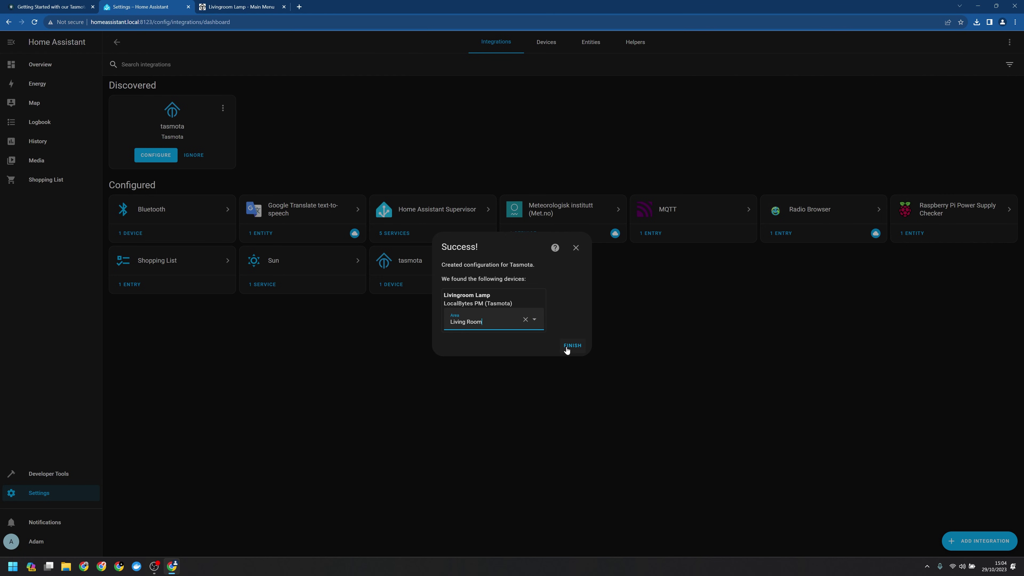
{"action": "left_click", "coordinate": [568, 346]}
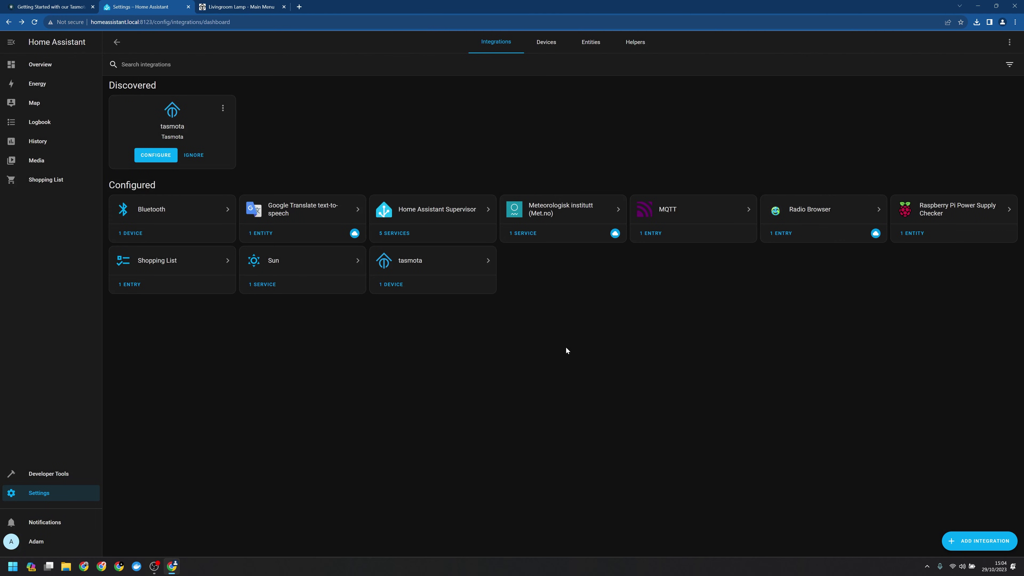
{"action": "left_click", "coordinate": [10, 71]}
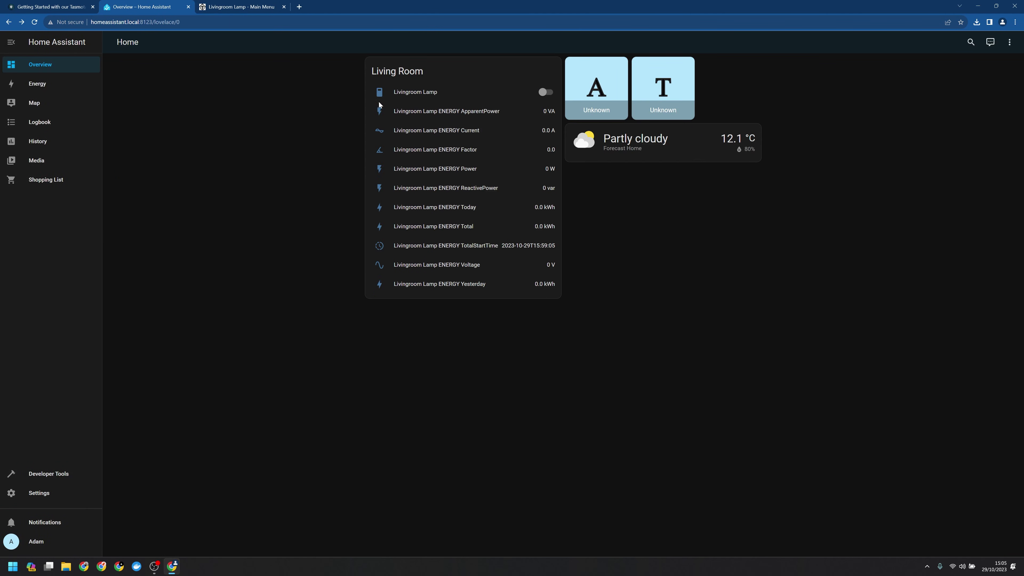
Review the Livingroom Lamp's controls, history and entity settings on the Living Room card
{"action": "left_click", "coordinate": [449, 95]}
{"action": "left_click", "coordinate": [578, 61]}
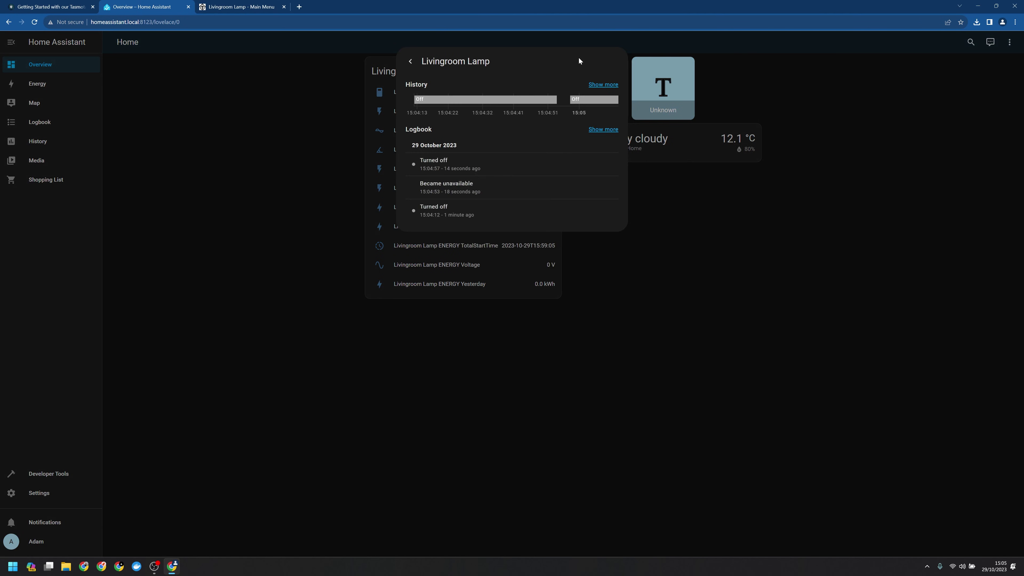
{"action": "left_click", "coordinate": [410, 61]}
{"action": "left_click", "coordinate": [589, 61]}
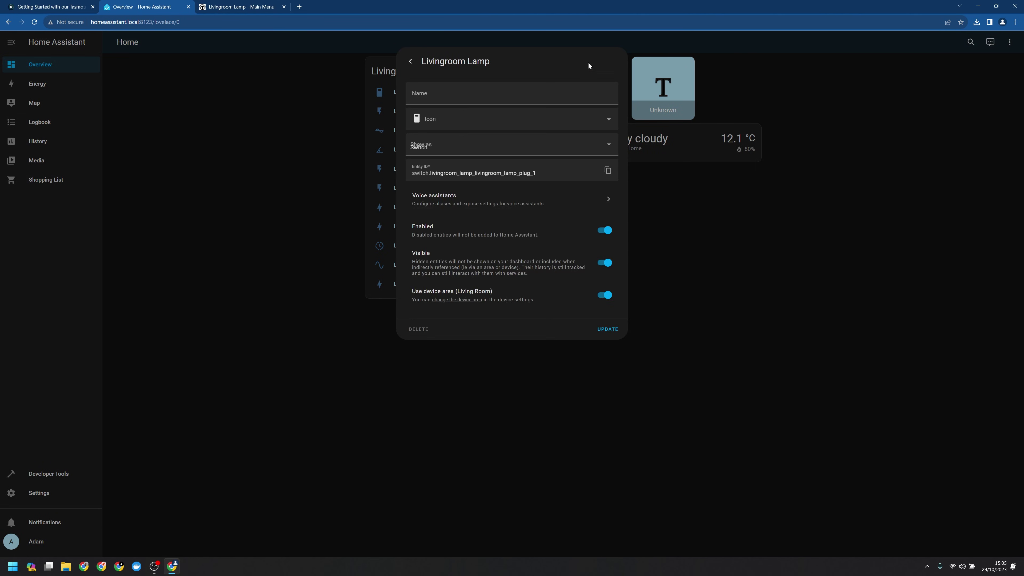
{"action": "key", "text": "Escape"}
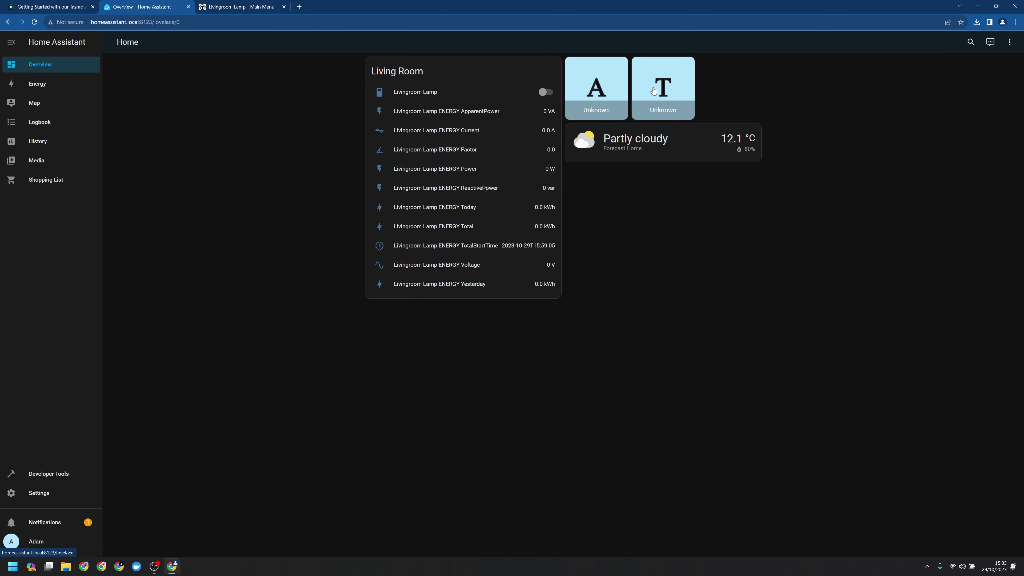
Turn off Visible for the Tasmota person entity and update it
{"action": "left_click", "coordinate": [653, 90]}
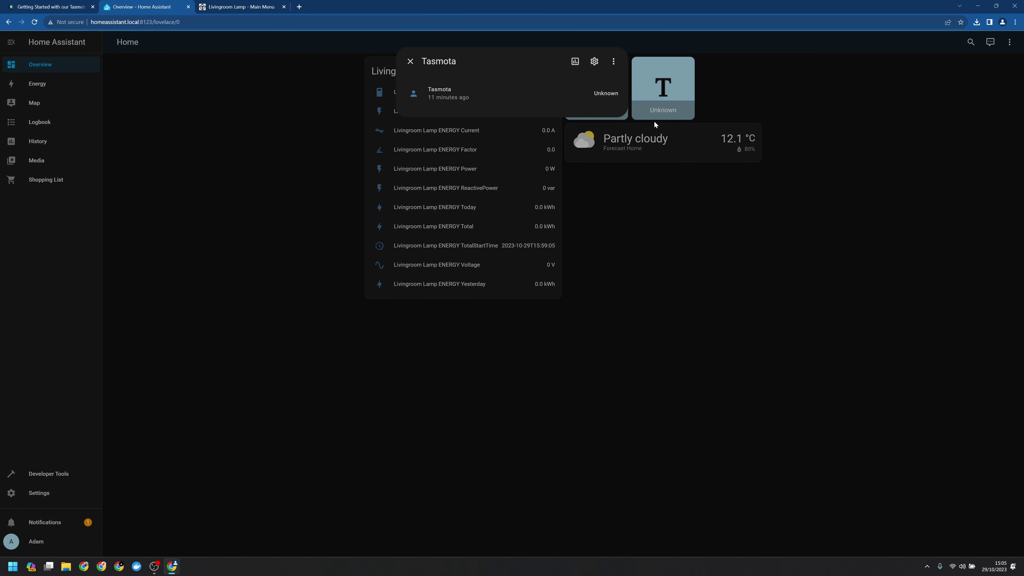
{"action": "left_click", "coordinate": [596, 61]}
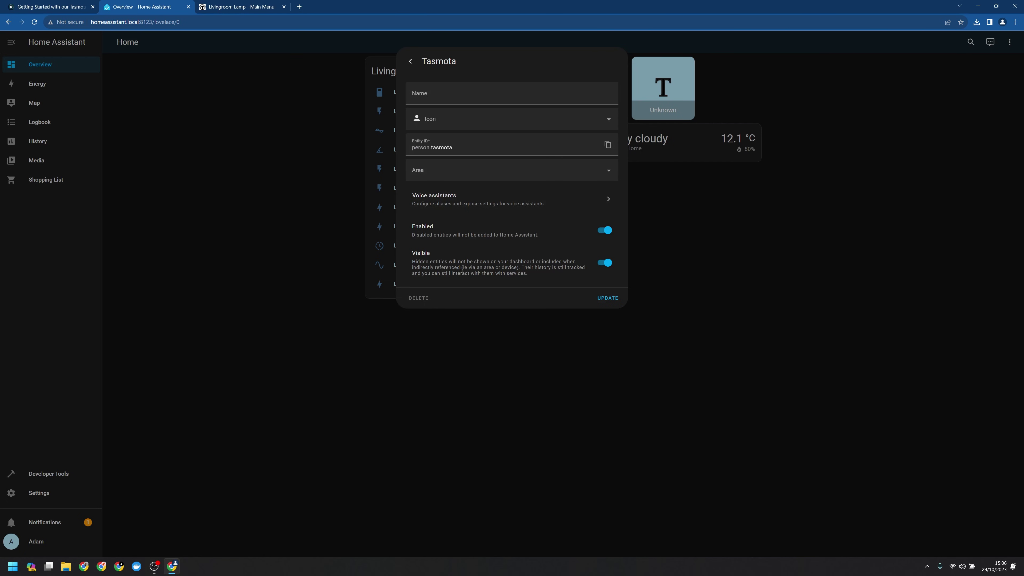
{"action": "left_click", "coordinate": [606, 263]}
{"action": "left_click", "coordinate": [609, 298]}
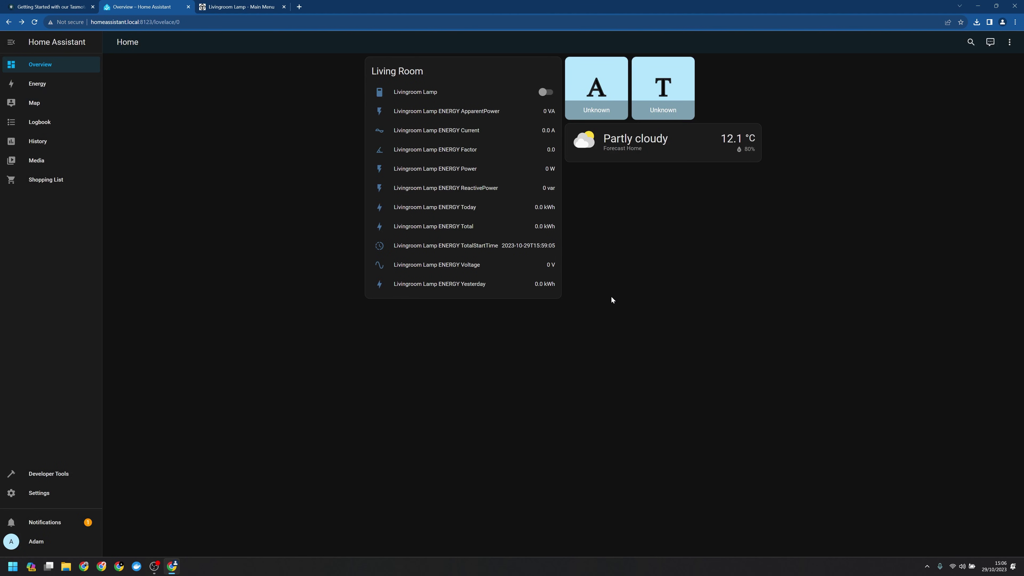